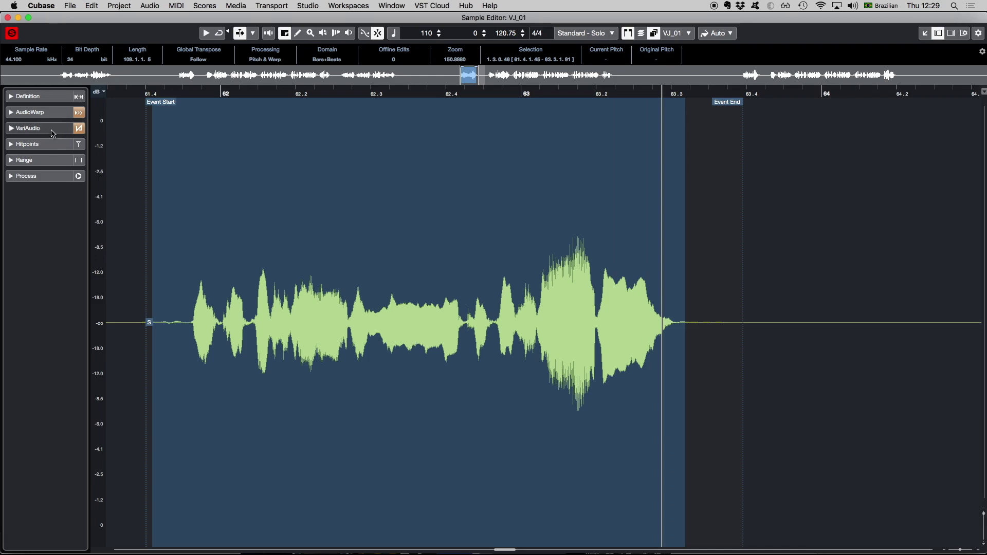
- Open the VariAudio section, clear the audio range selection and turn on Edit VariAudio for the vocal
left_click(31, 128)
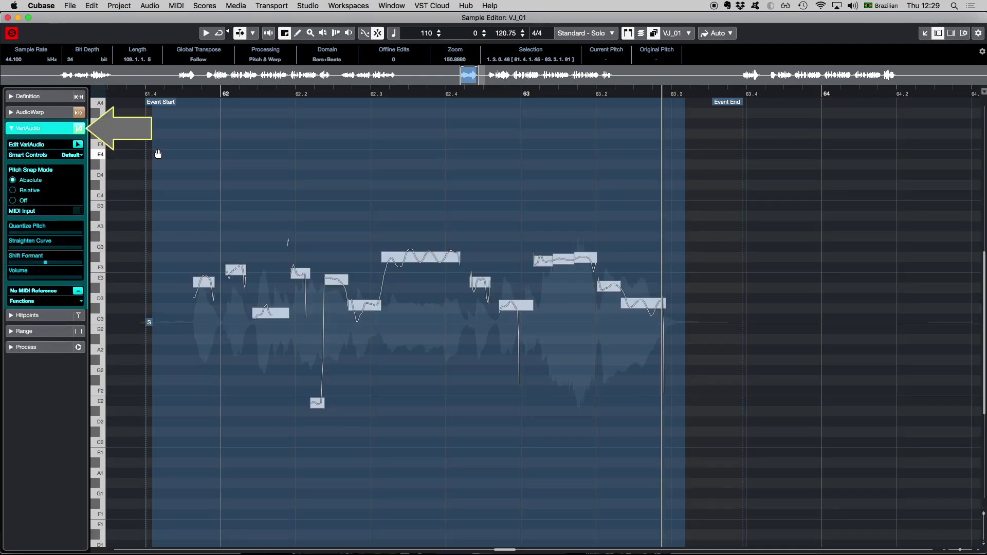
left_click(158, 152)
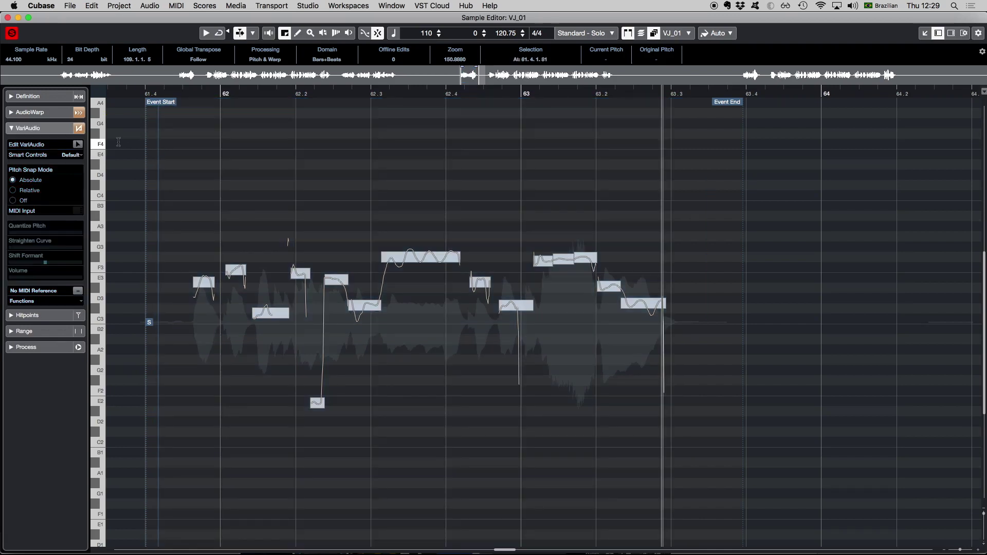
left_click(77, 145)
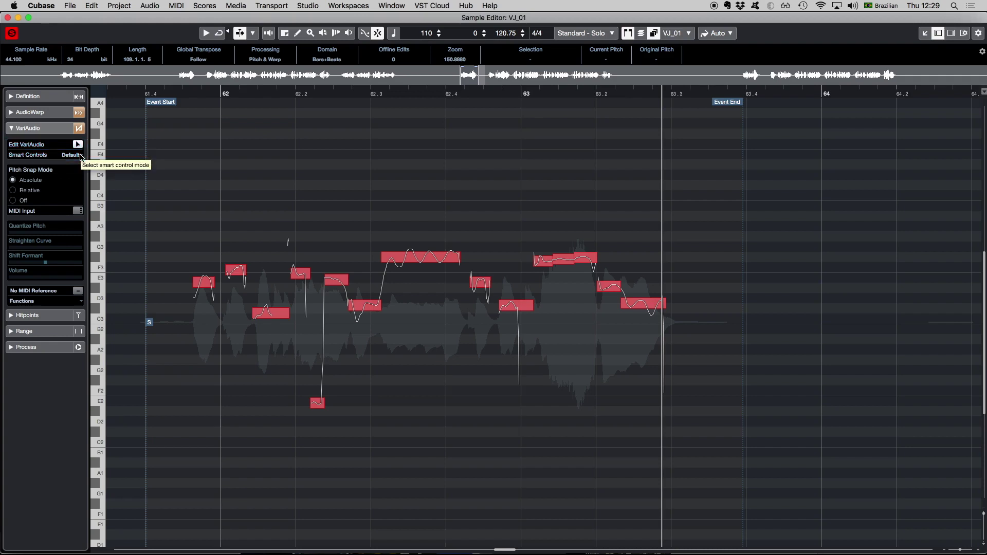
- Straighten the long F#3 note's pitch curve to 23% and try quantizing the pitch of the C#3 note just before bar 63
mouse_move(435, 252)
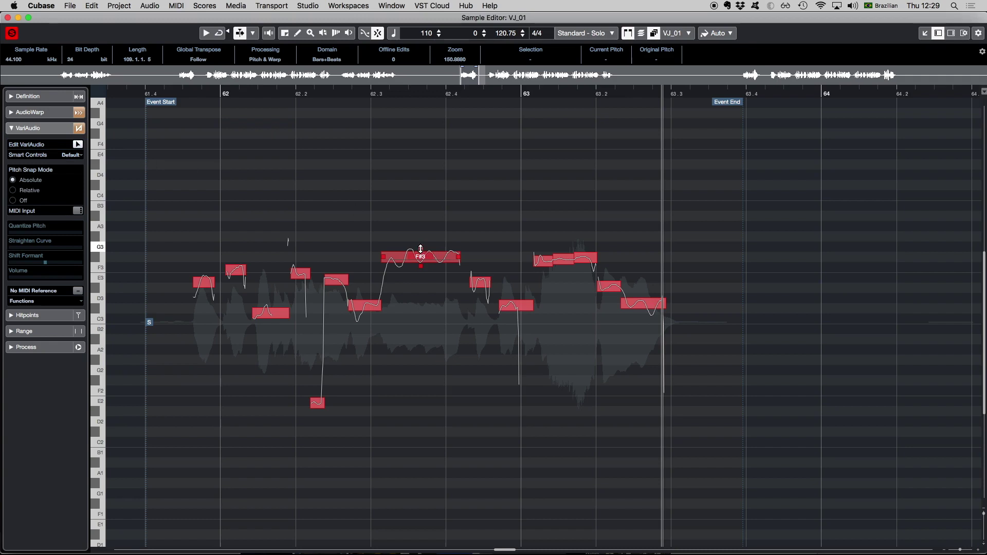
left_click_drag(421, 248, 430, 267)
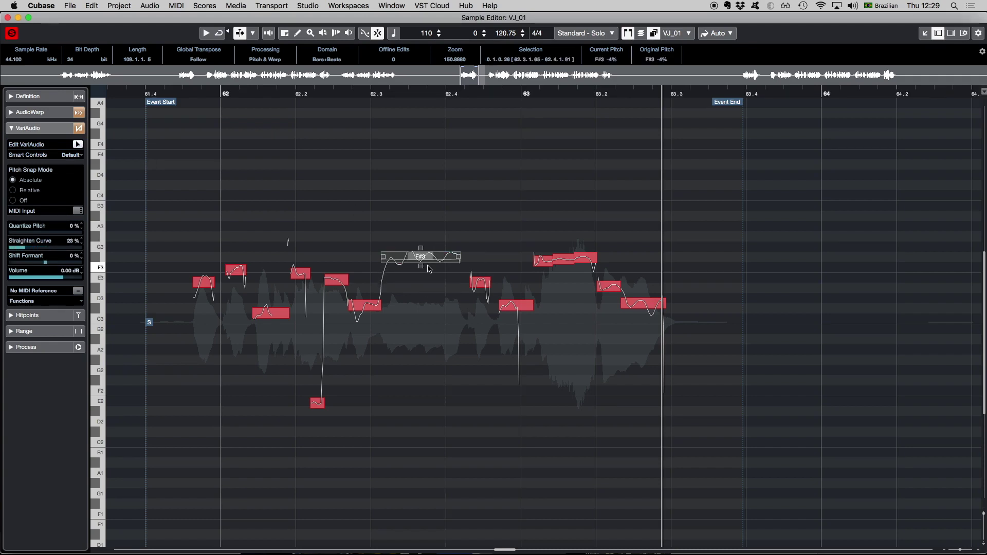
mouse_move(505, 305)
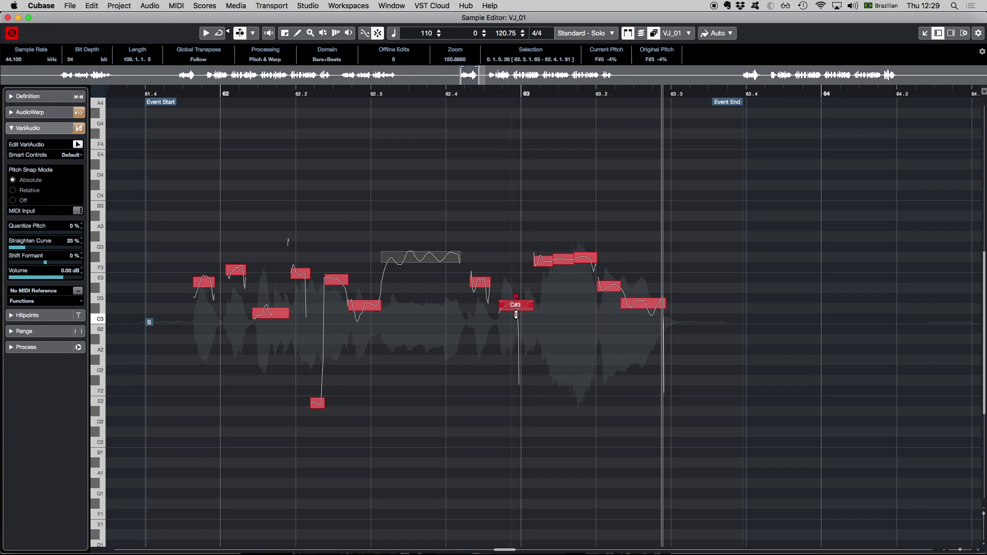
left_click_drag(517, 314, 515, 339)
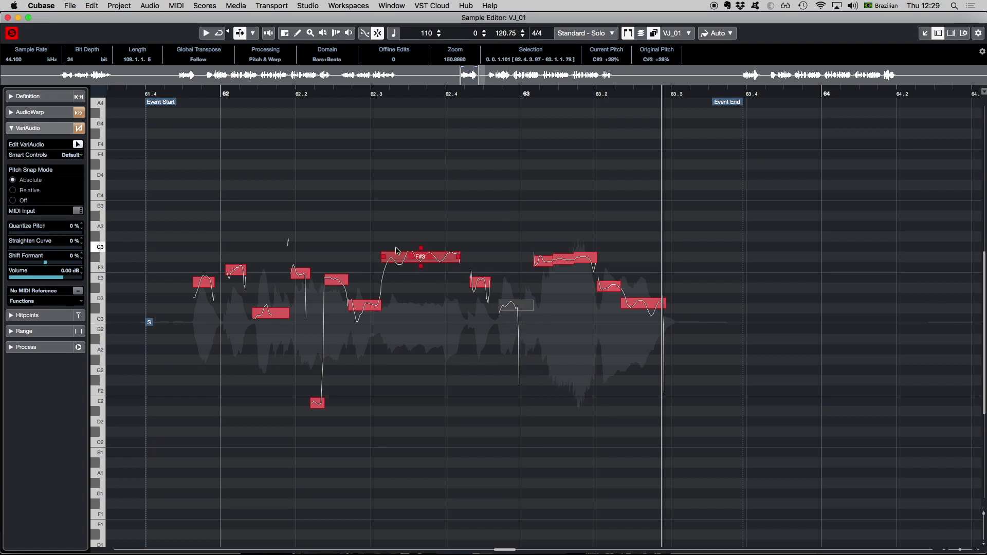
- Try moving the start of the long F#3 note later and its end earlier, undoing each timing change
left_click_drag(383, 257, 398, 258)
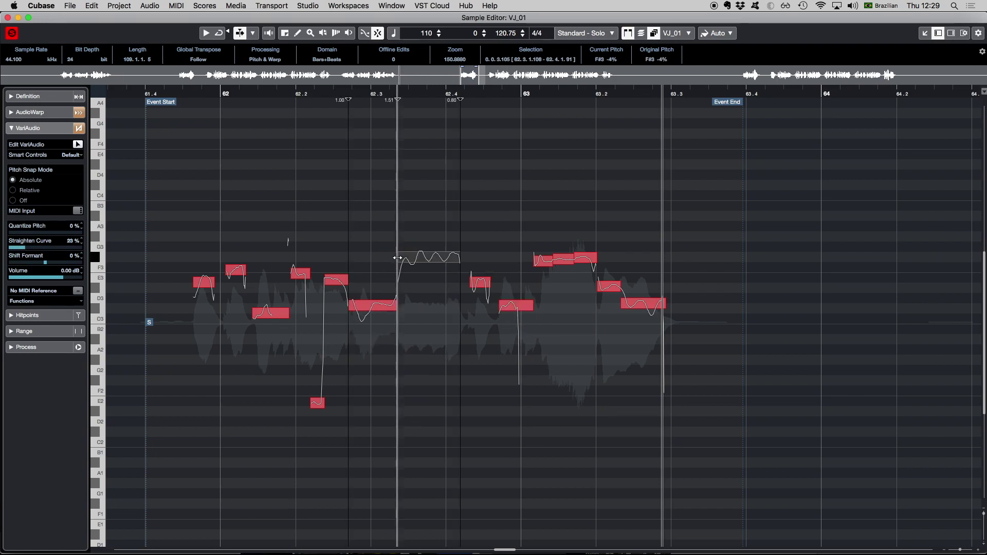
key("super+z")
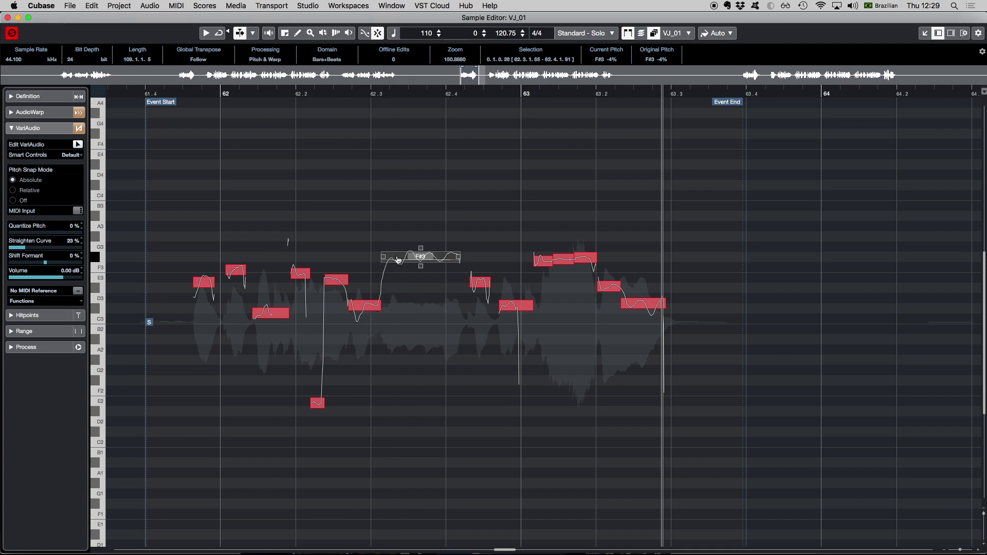
left_click_drag(459, 258, 442, 258)
key("super+z")
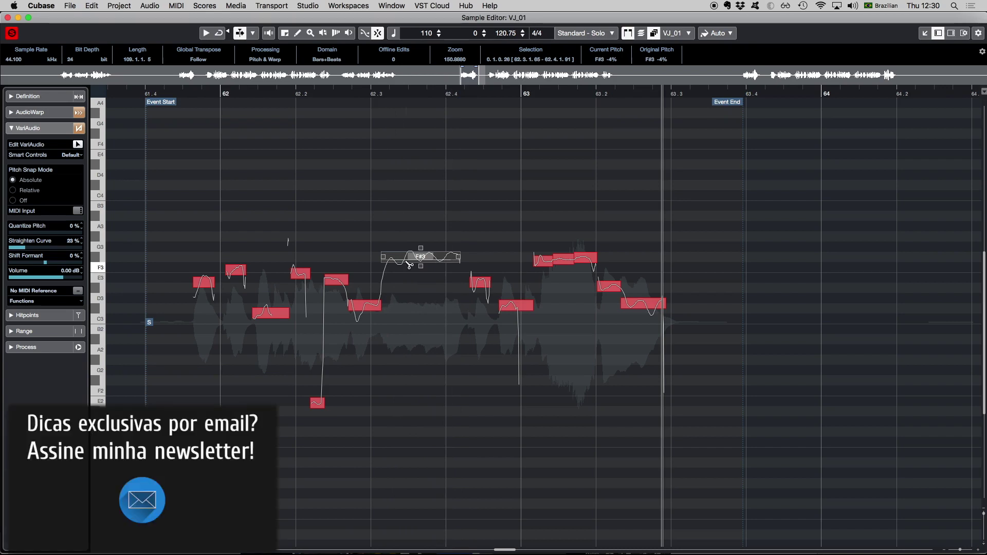
- Switch the smart controls to show all of them, check them on the long F#3 note, and deselect it
left_click(77, 155)
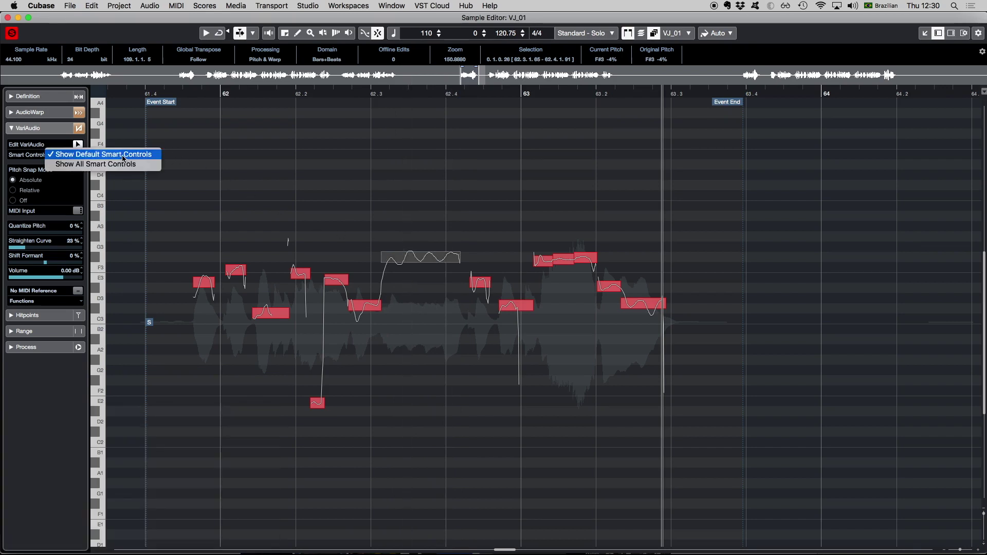
left_click(132, 165)
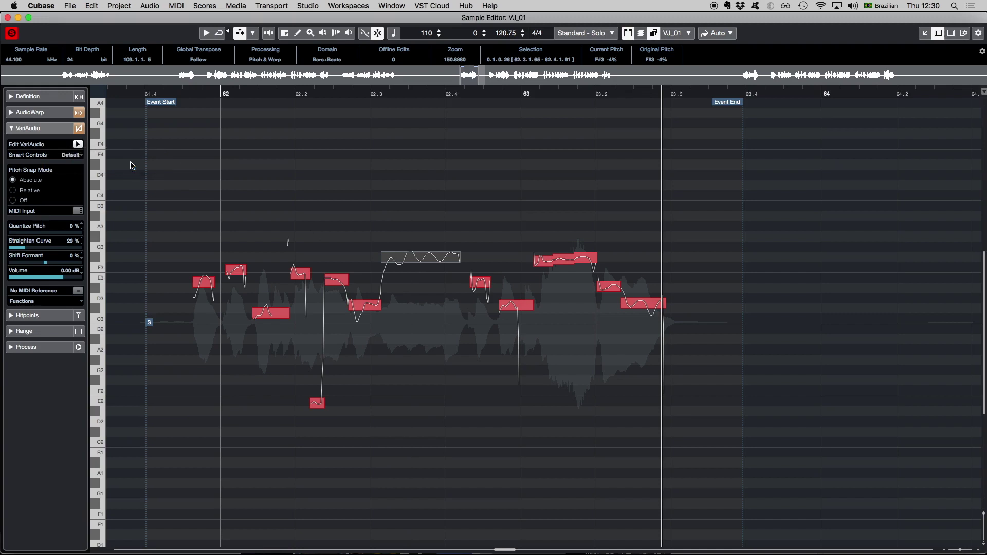
mouse_move(421, 265)
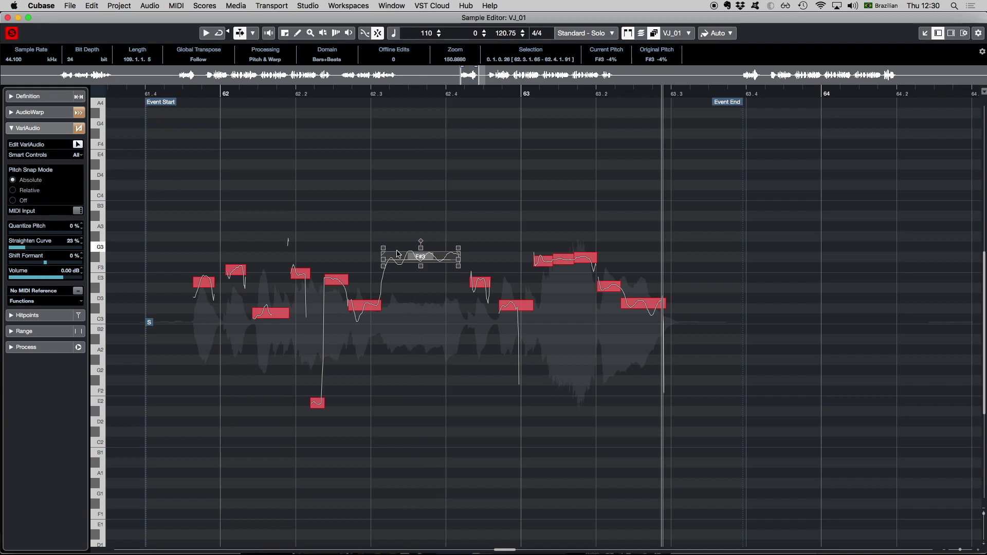
left_click(266, 198)
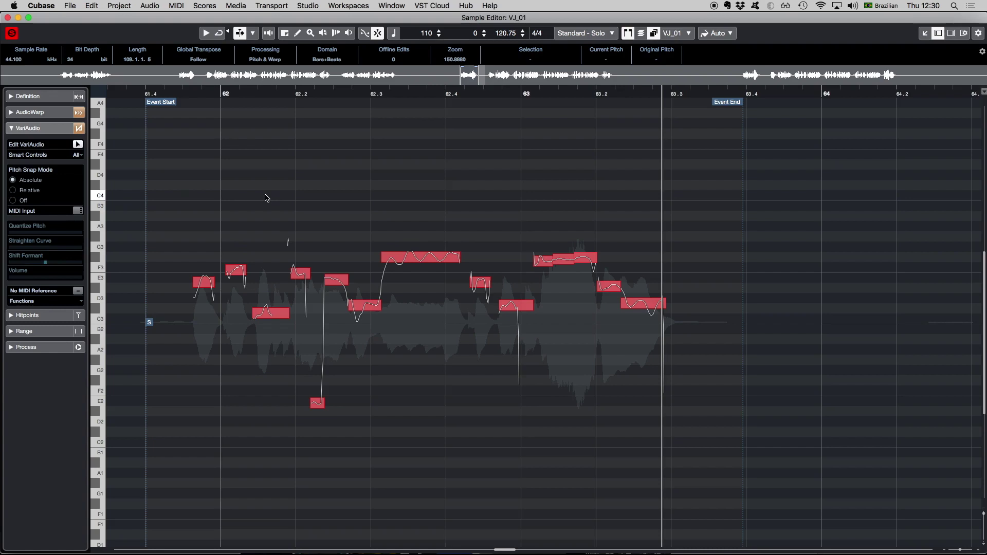
- Try straightening the pitch curves of all notes from the third one onward to about 89%, undo it and clear the selection
left_click_drag(265, 195, 688, 465)
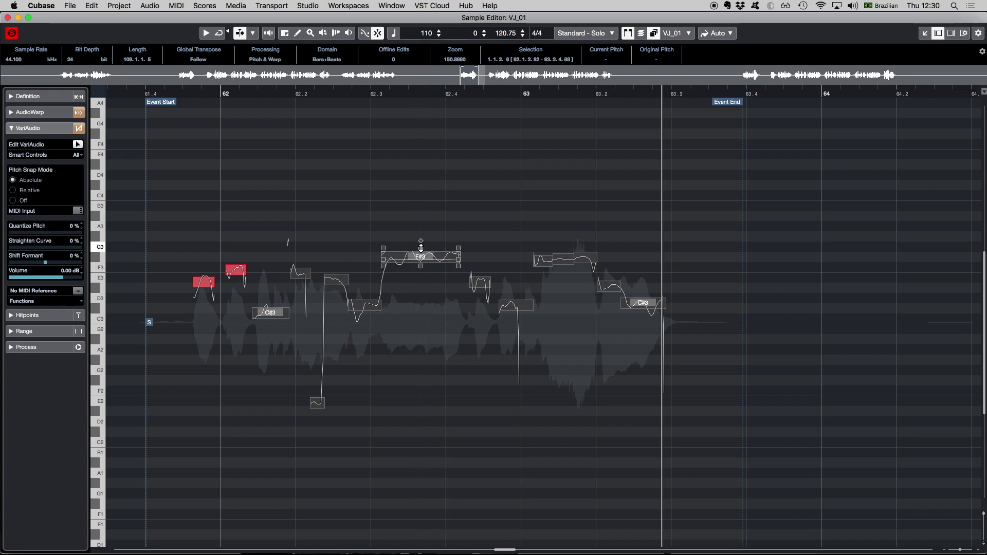
left_click_drag(422, 248, 424, 301)
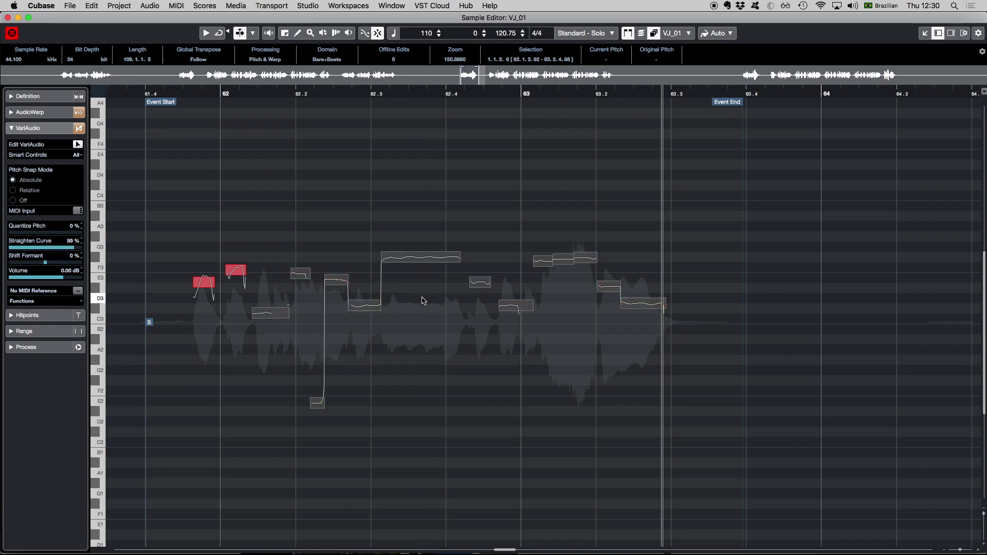
key("super+z")
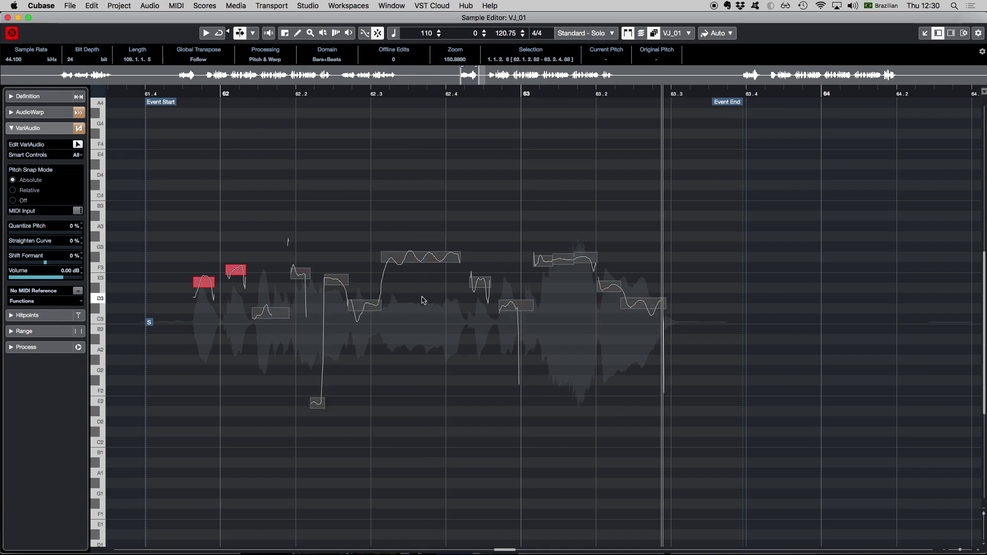
left_click(410, 211)
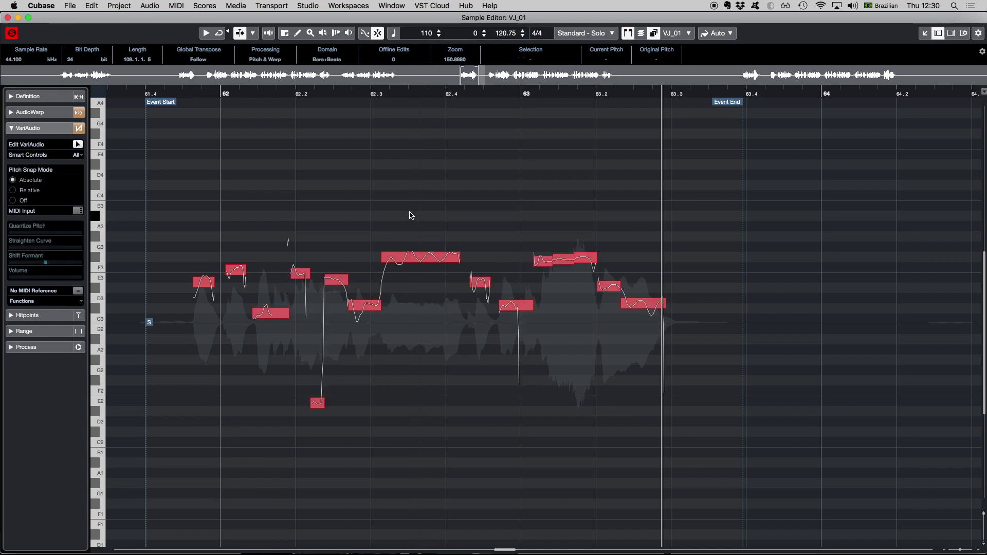
- Try moving the C#3 note just before bar 63 to exact C#3 pitch with Absolute snap, and undo the move
left_click(441, 257)
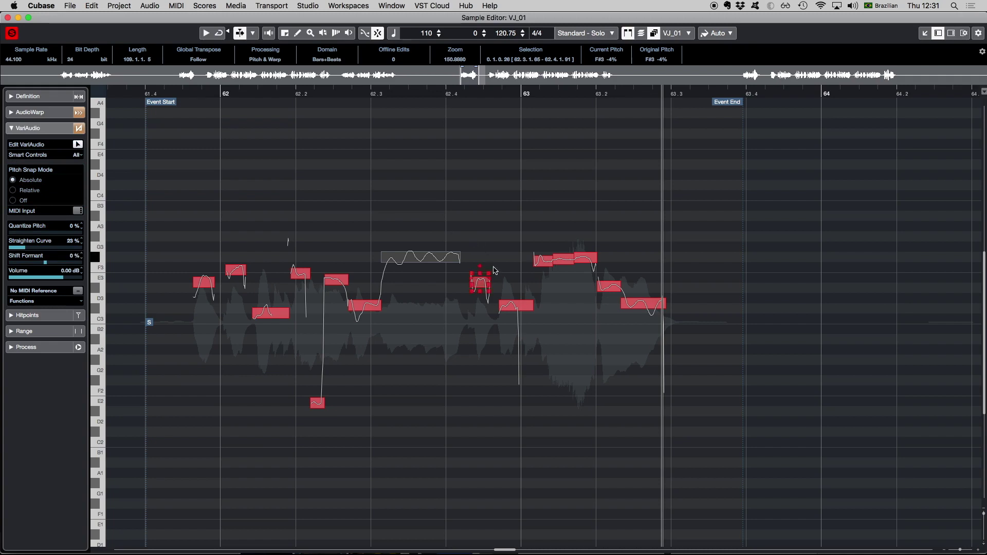
left_click(517, 306)
left_click(523, 307)
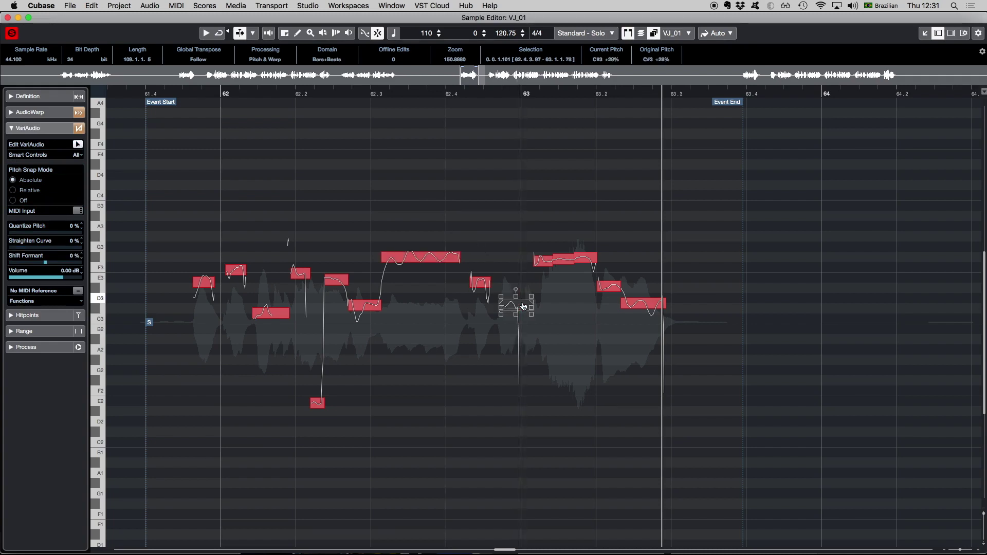
left_click(523, 307)
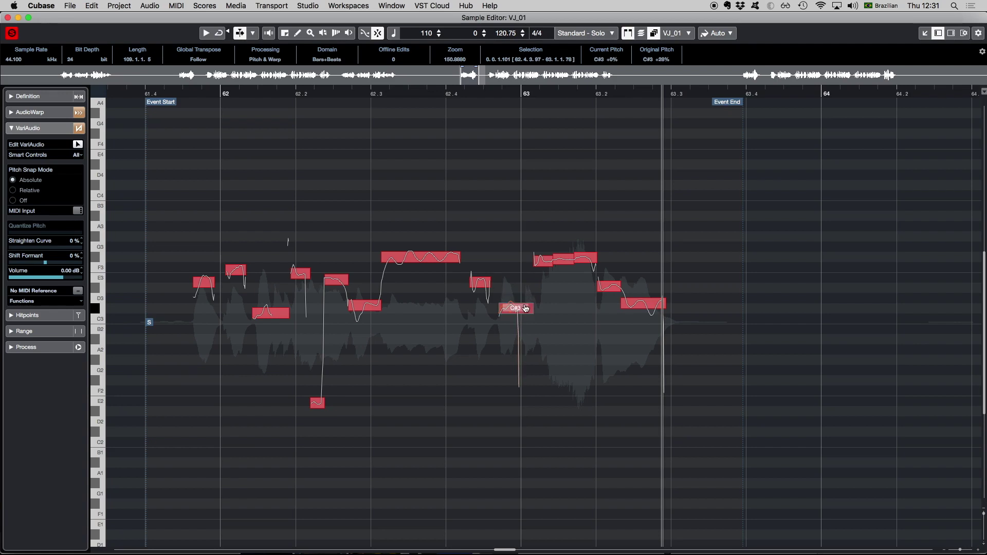
mouse_move(525, 309)
left_mouse_down()
mouse_move(523, 290)
mouse_move(525, 308)
left_mouse_up()
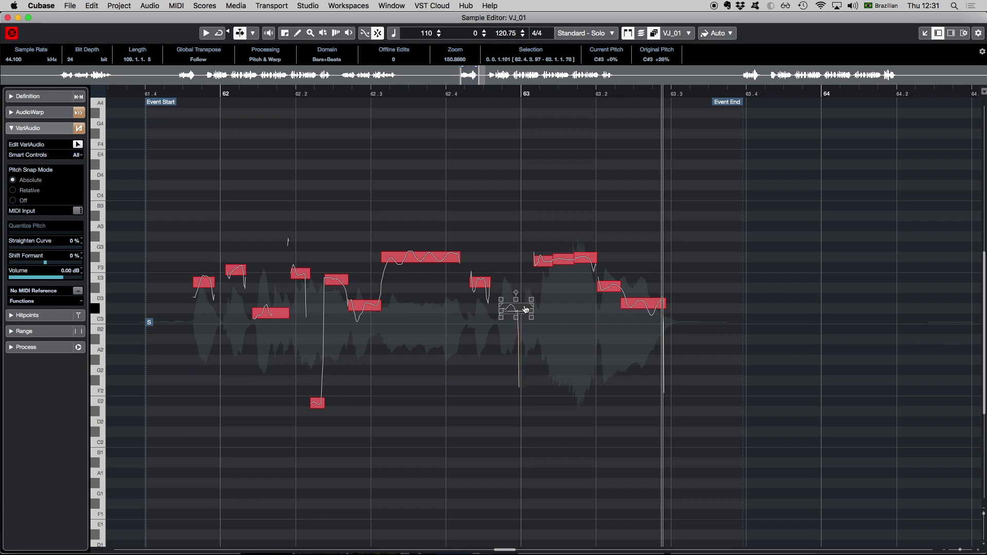
key("super+z")
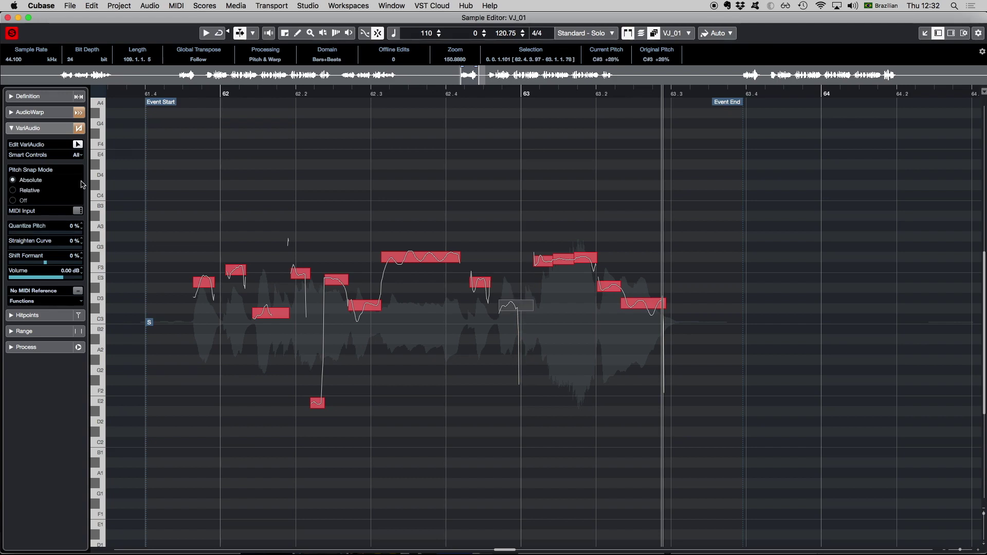
- Set the pitch snap mode to Relative and try moving the C#3 note just before bar 63
left_click(14, 190)
left_click(512, 305)
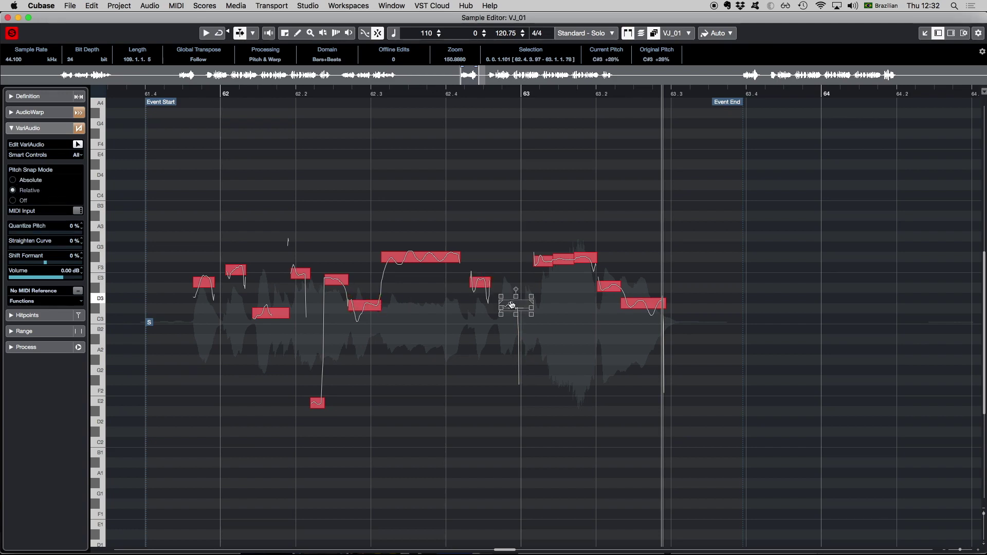
mouse_move(517, 305)
left_mouse_down()
mouse_move(517, 288)
mouse_move(519, 315)
mouse_move(520, 307)
left_mouse_up()
- Set the pitch snap mode to Off, try nudging the C#3 note freely up to D3 -35%, and undo the move
left_click(20, 201)
left_click_drag(523, 308, 524, 305)
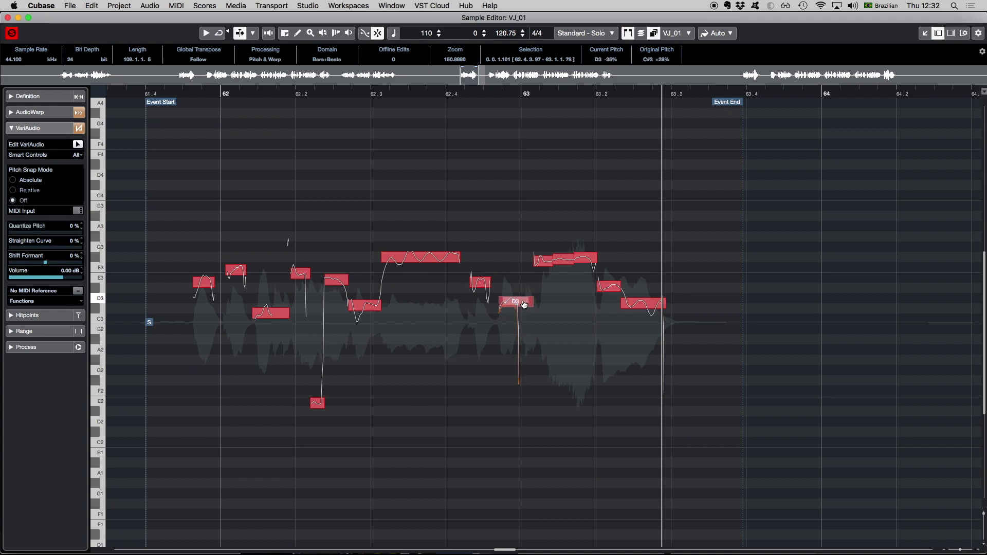
key("super+z")
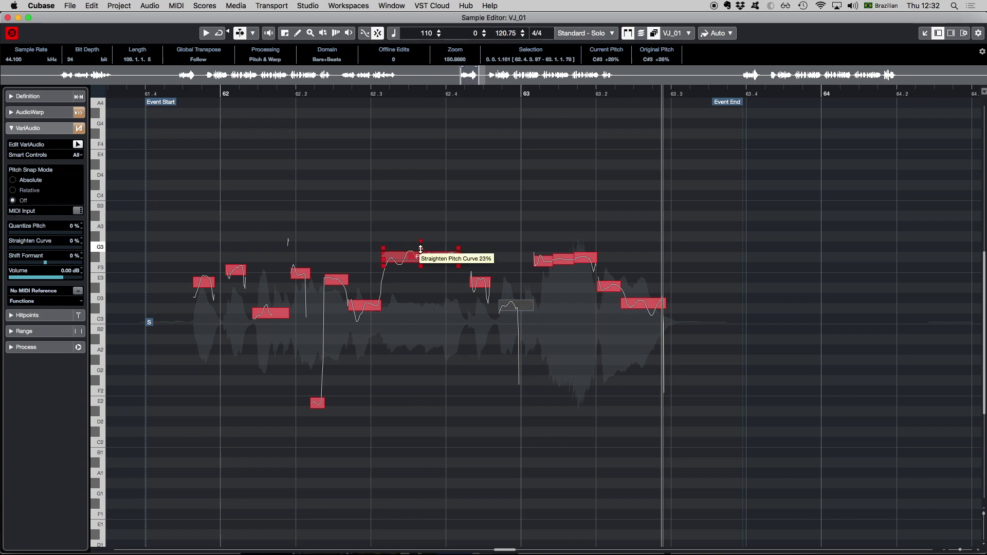
- Try straightening the long F#3 note's pitch curve to 99%, play from about 62.2, and reset the curve to 0%
left_click_drag(421, 242, 432, 308)
left_click(303, 94)
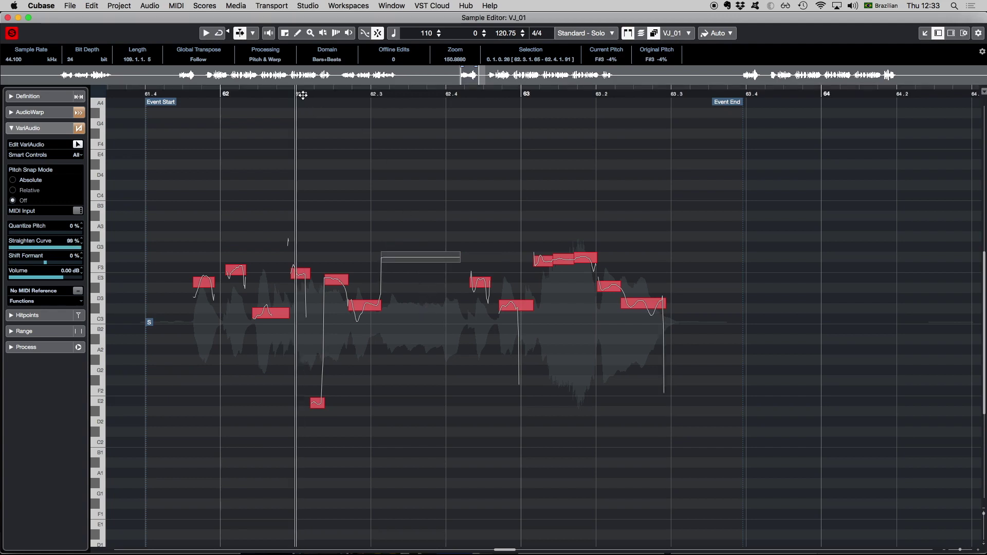
key("space")
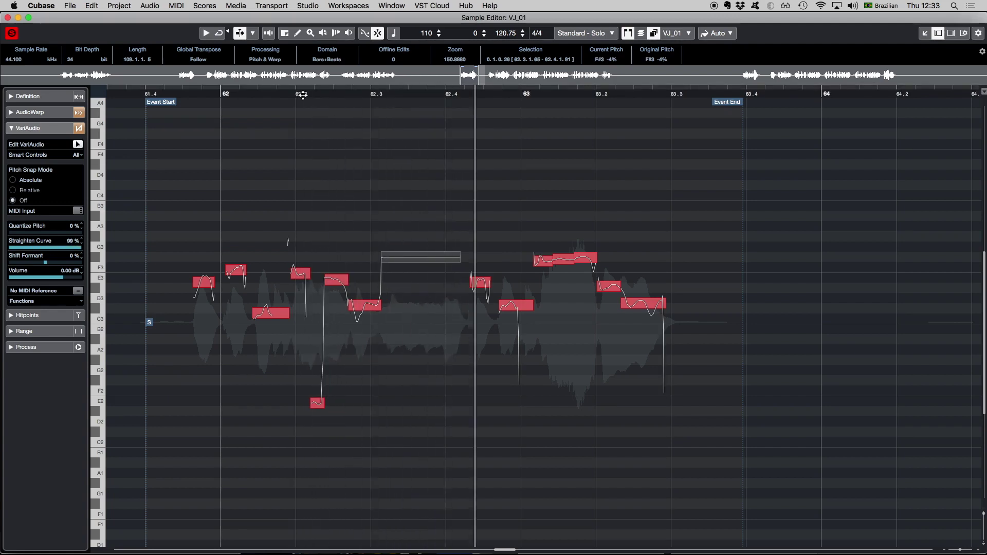
left_click(420, 260)
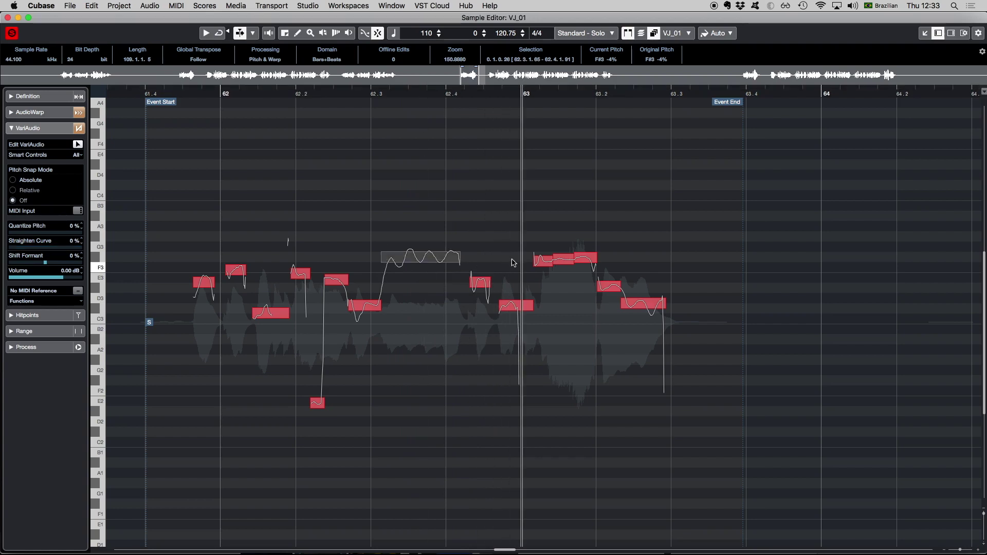
- Select the three adjoining notes right after bar 63 and try quantizing their pitch to 100%
left_click_drag(505, 229, 605, 269)
left_click(564, 263)
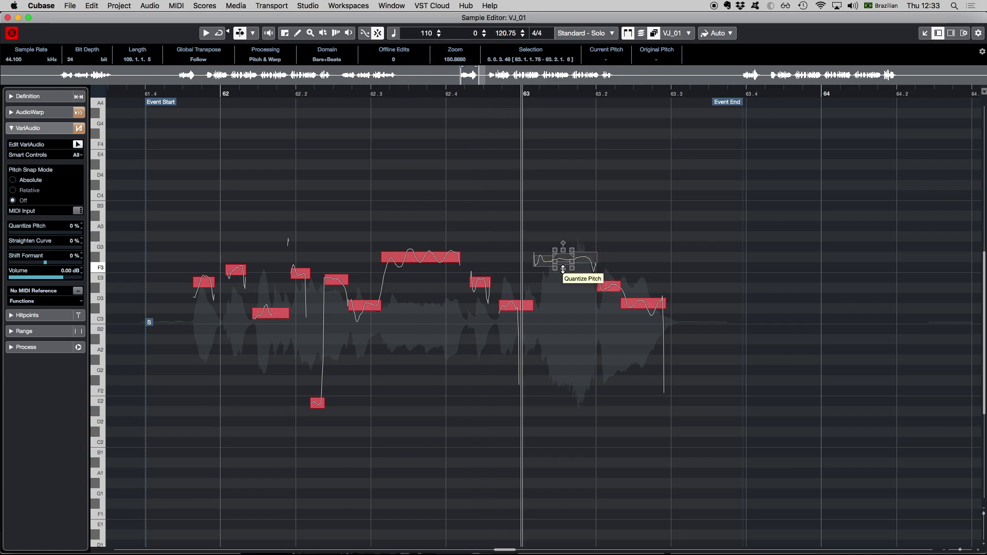
left_click_drag(563, 269, 559, 113)
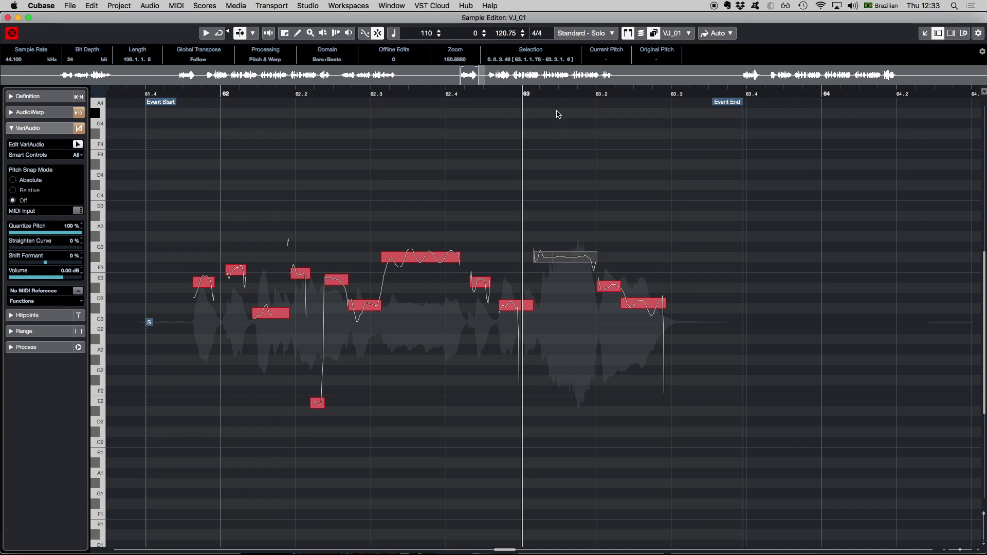
- Try shortening the long F#3 note by moving its end to about 62.3.3.115, play the passage, and undo the change
left_click(383, 259)
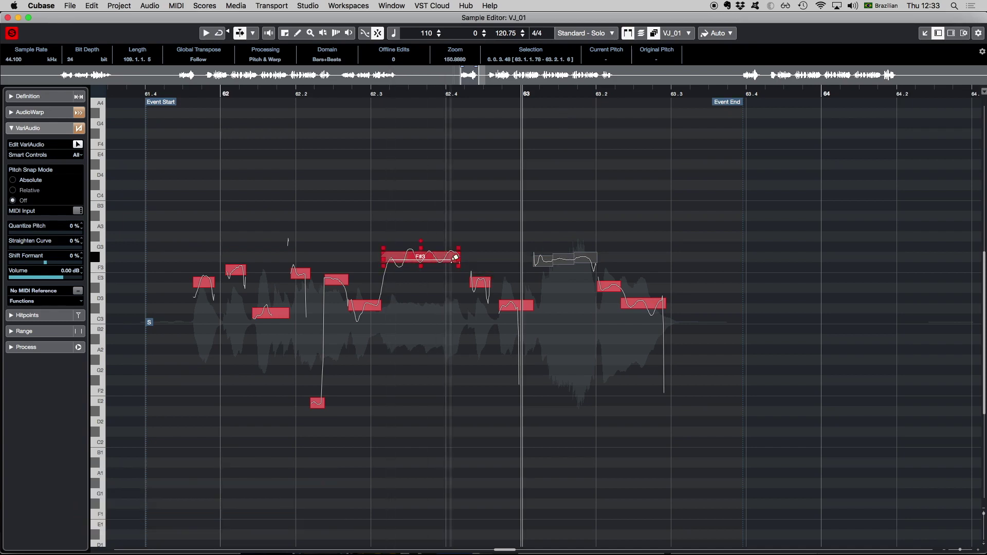
left_click_drag(458, 259, 428, 258)
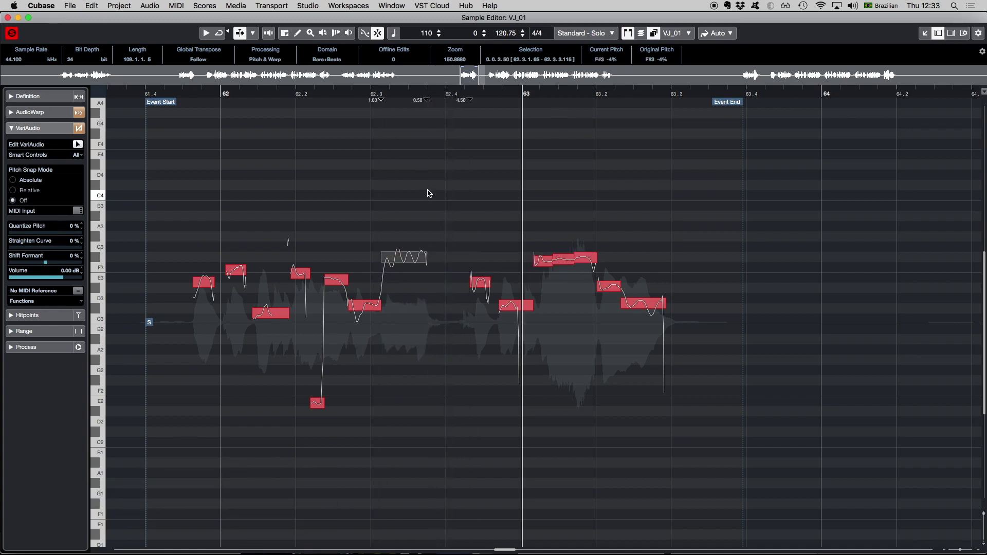
left_click(345, 95)
key("space")
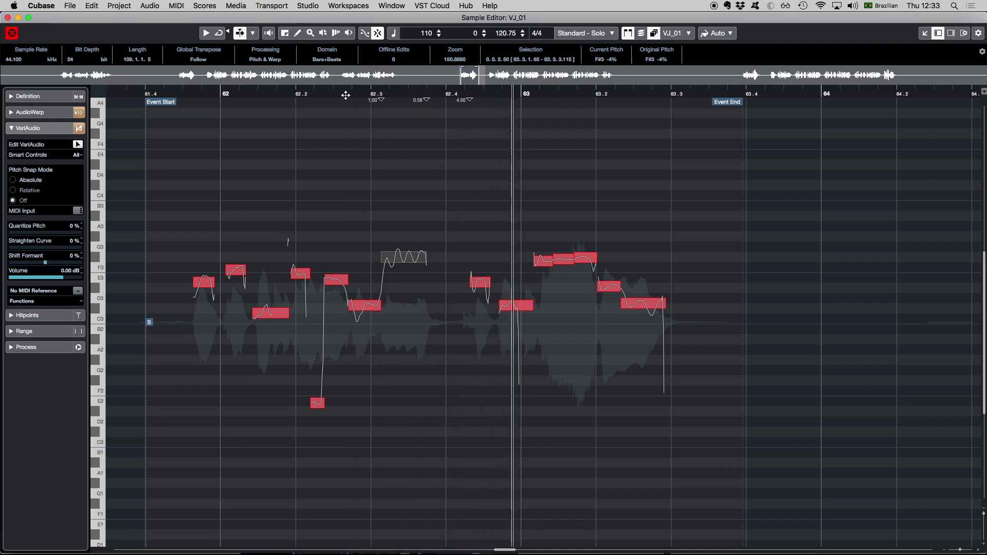
key("super+z")
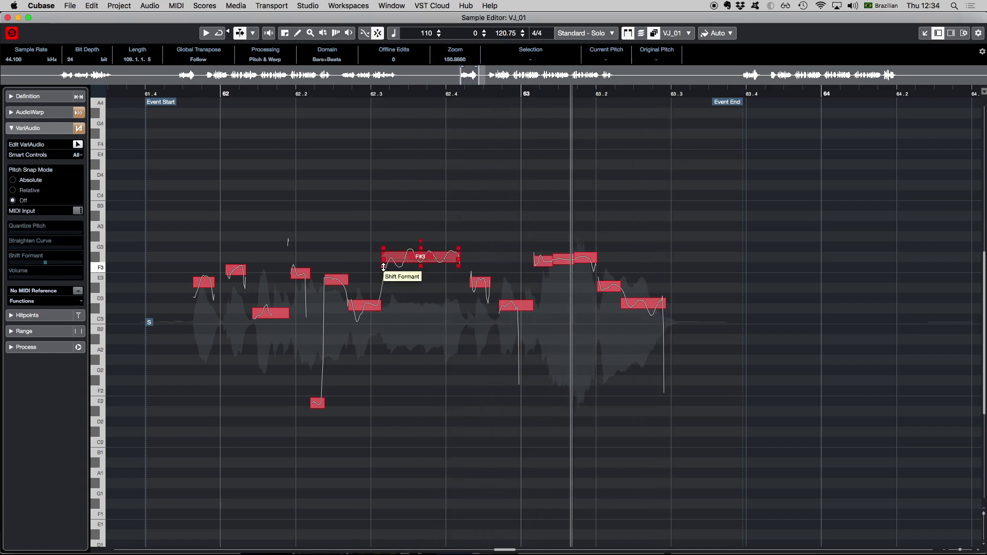
- Try shifting the formant of all the notes to -93%, play the passage, and undo the change
left_click_drag(173, 193, 689, 472)
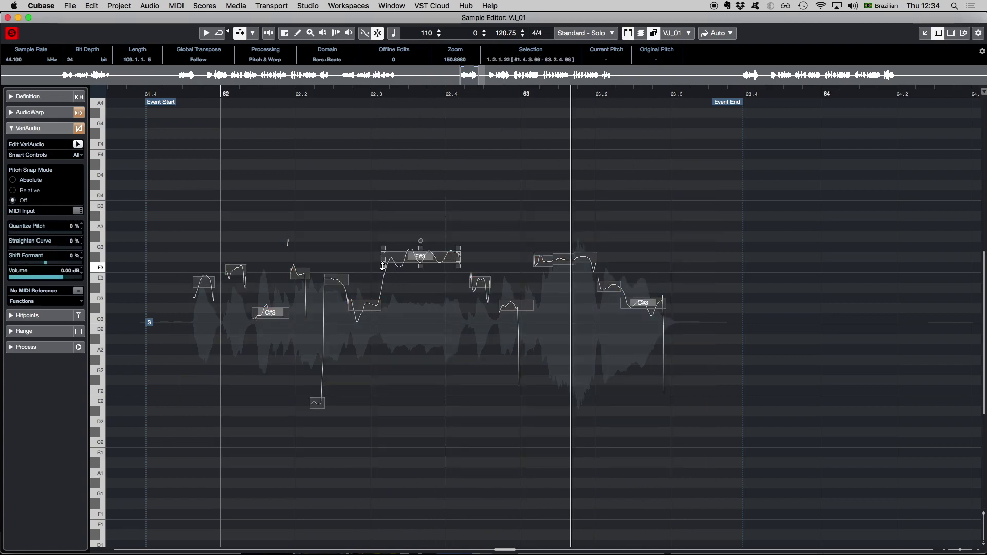
left_click_drag(382, 265, 393, 313)
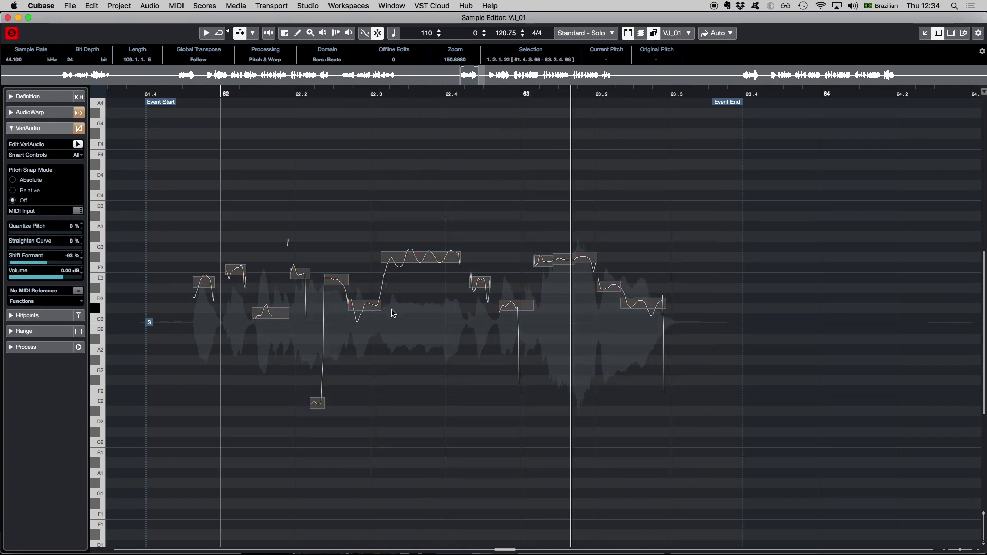
left_click(181, 93)
key("space")
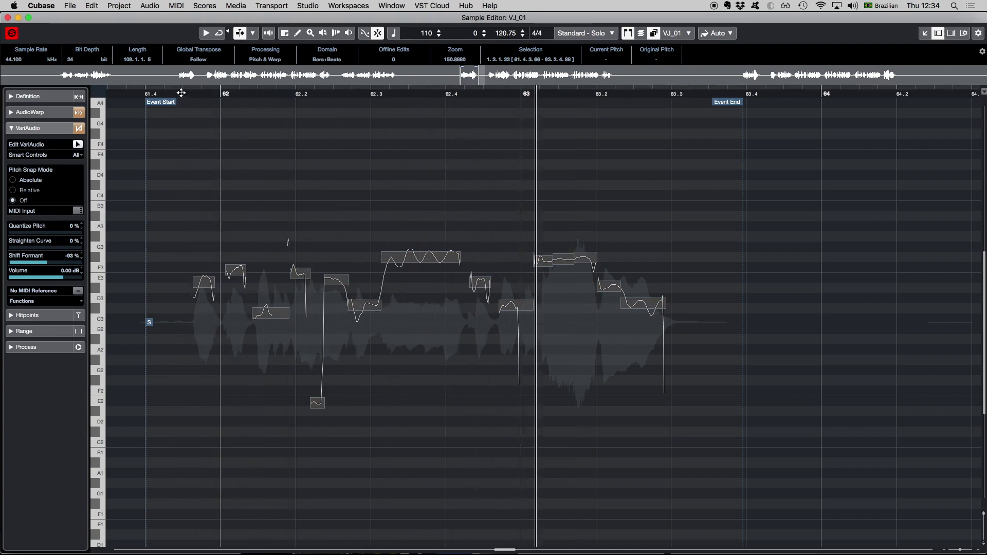
key("space")
key("super+z")
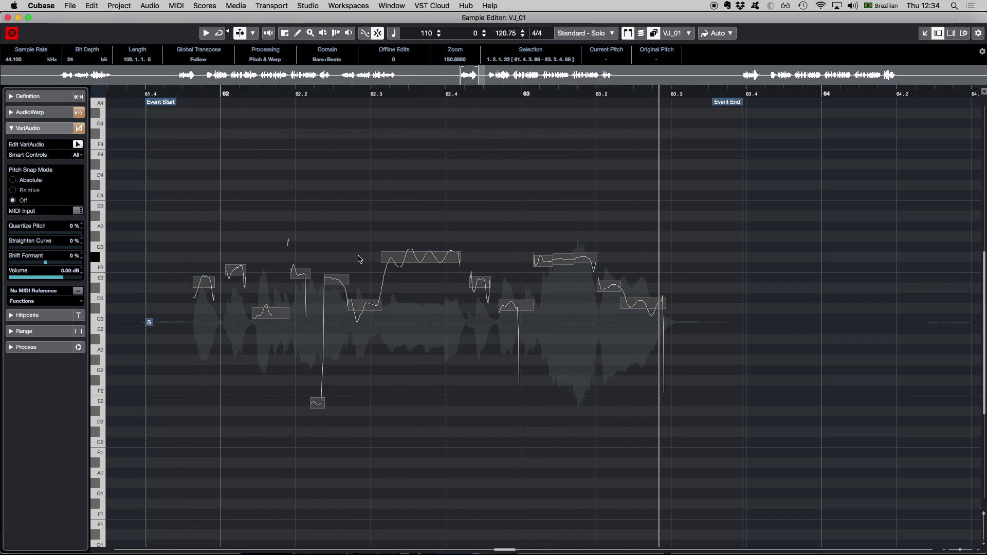
- Try shifting the formant of all the notes up to 100% and play from just before bar 62
left_click(383, 263)
left_click_drag(383, 266, 387, 187)
left_click(197, 94)
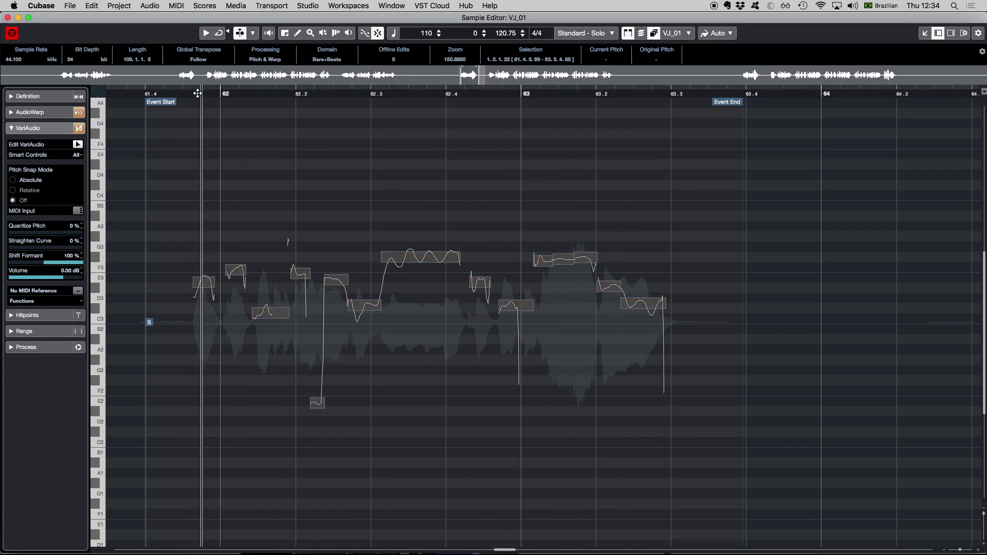
key("space")
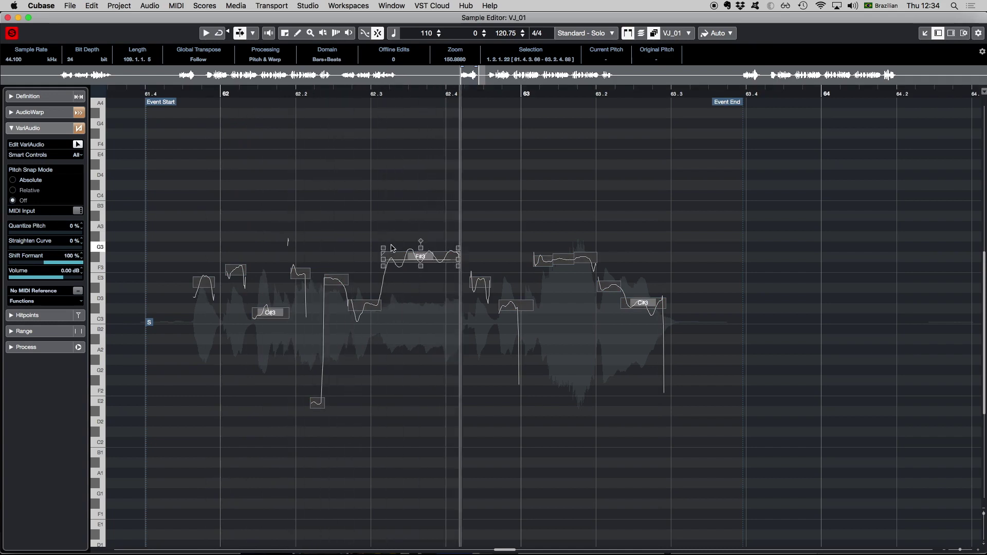
- Deselect all notes, try lowering only the long F#3 note's volume, and play from about 62.2
key("super+a")
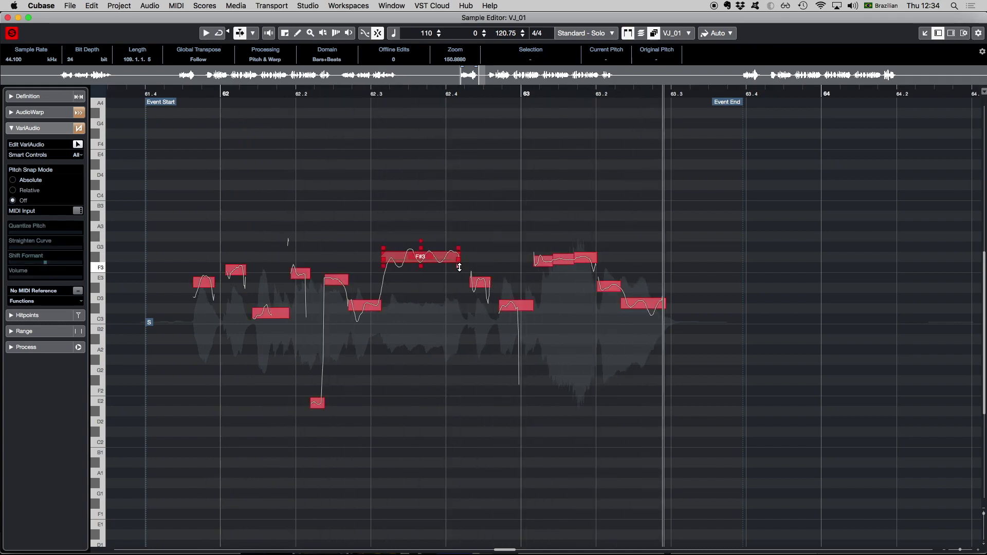
left_click_drag(460, 266, 461, 294)
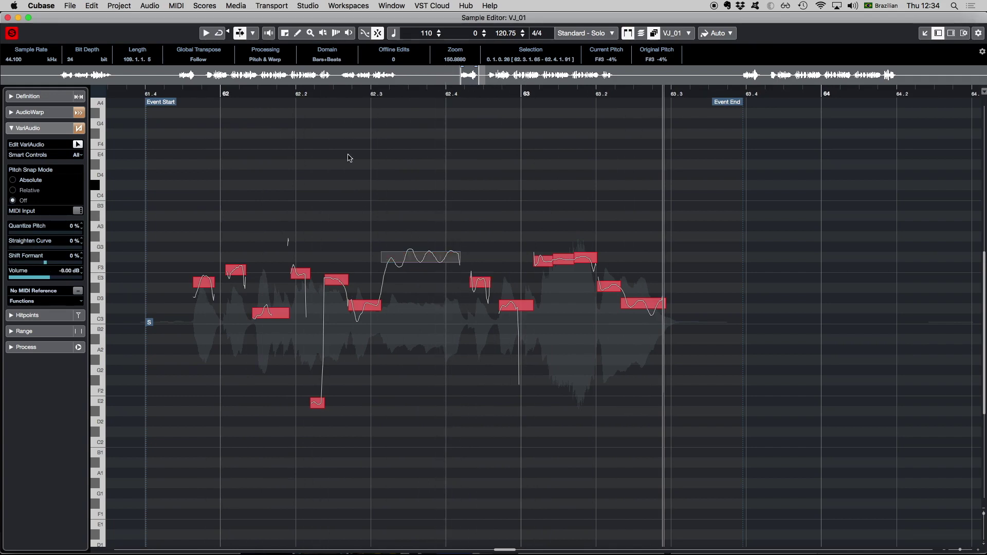
left_click(267, 94)
key("space")
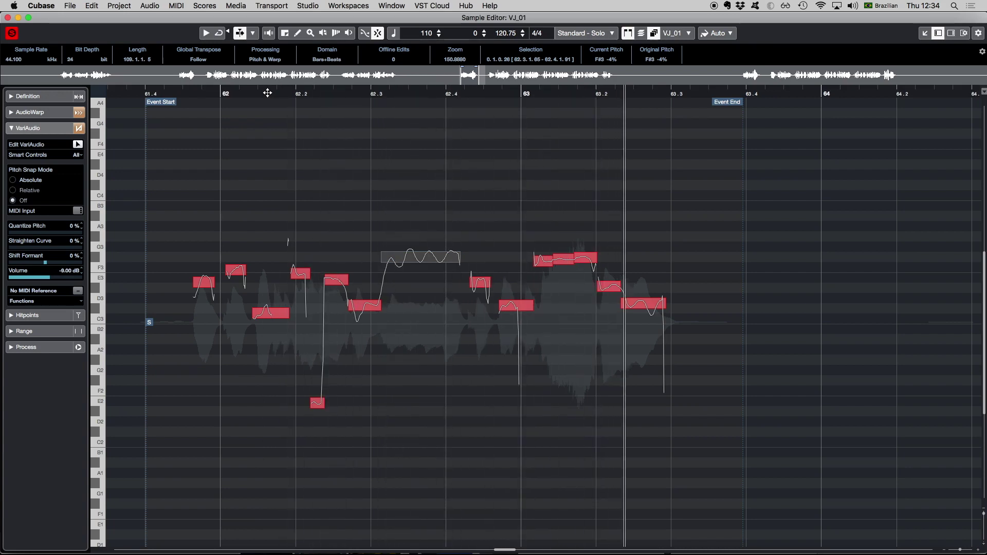
- Try tilting the long F#3 note's pitch curve down at its start and up at its end, and play the passage
left_click(419, 256)
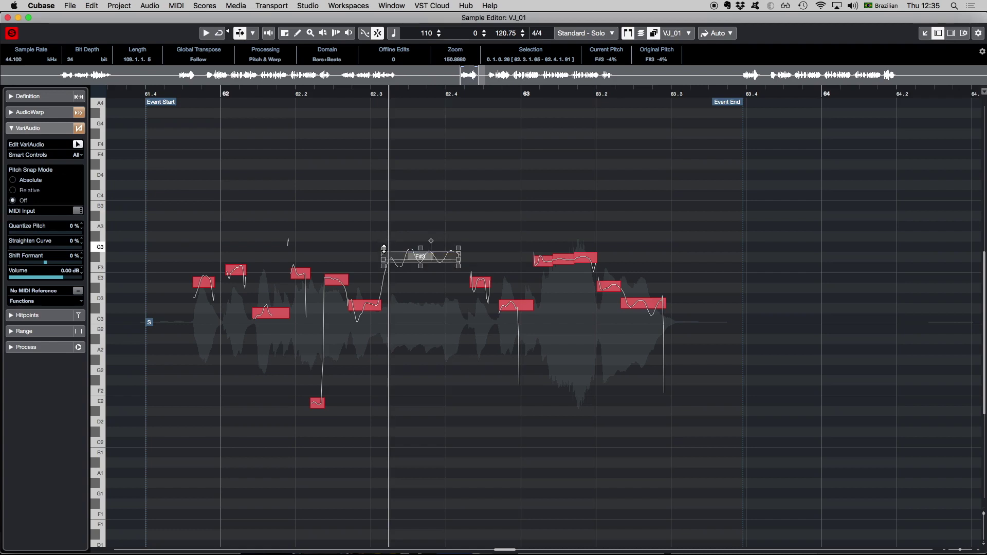
left_click_drag(383, 249, 386, 271)
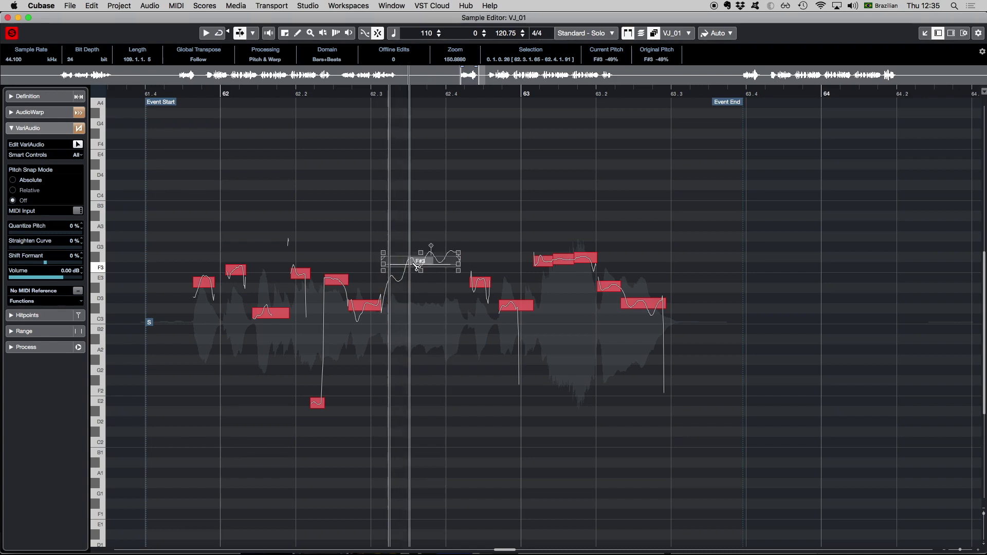
left_click_drag(459, 252, 459, 228)
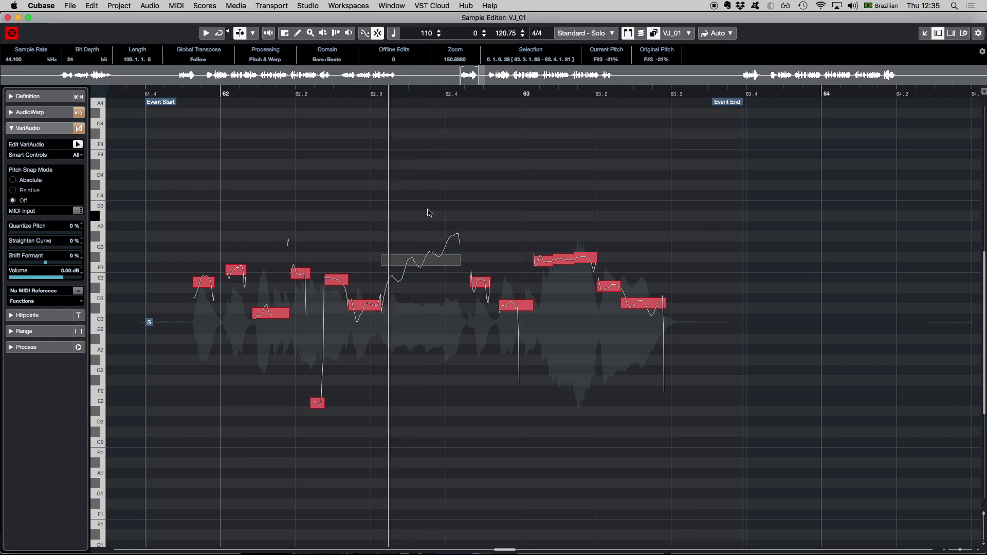
left_click(266, 95)
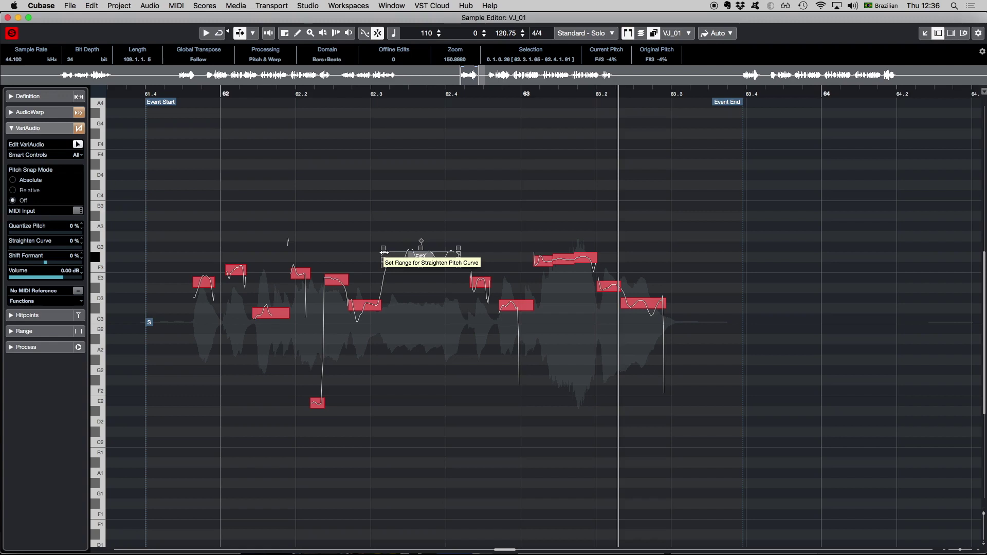
- Try straightening the long F#3 note's pitch curve to 64% within a limited range, play the passage, and undo both changes
left_click_drag(383, 252, 429, 293)
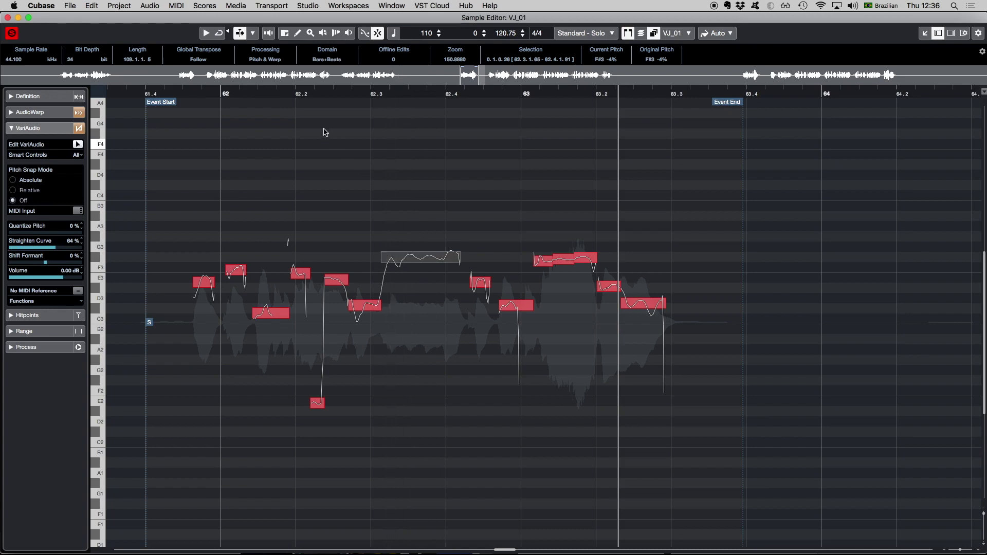
left_click(269, 95)
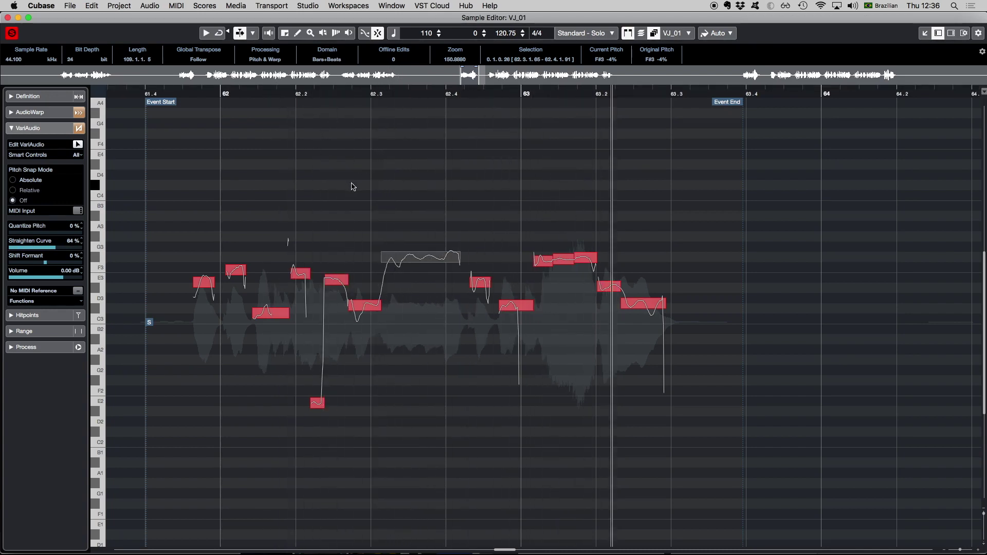
key("space")
key("super+z")
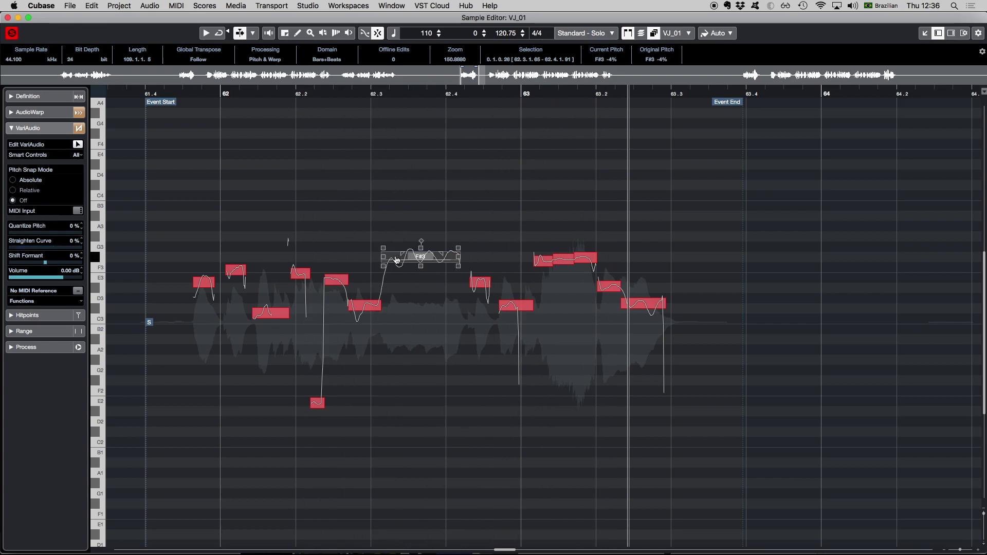
key("super+z")
- Try straightening the long F#3 note's whole pitch curve to about 76% and play from about 62.2
left_click_drag(420, 252, 426, 308)
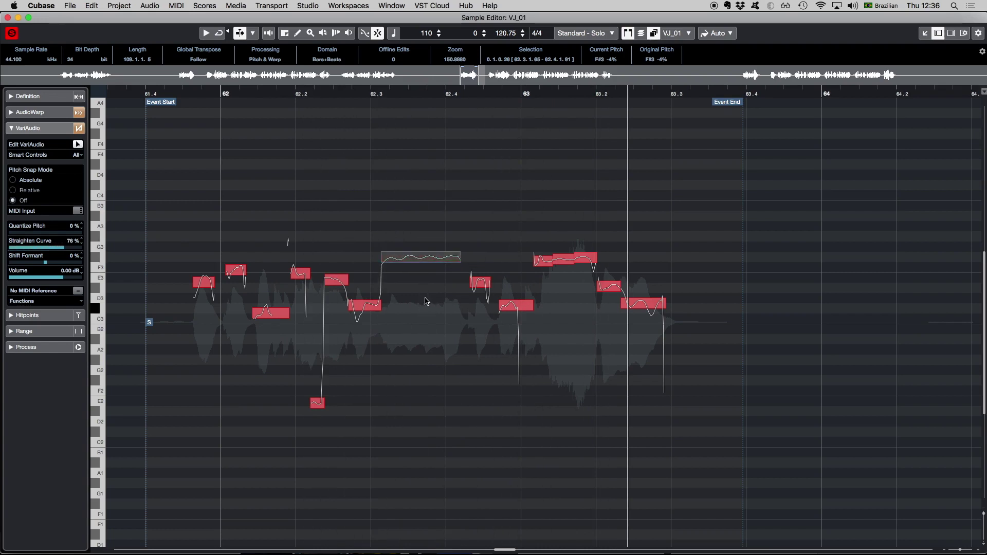
left_click(286, 95)
key("space")
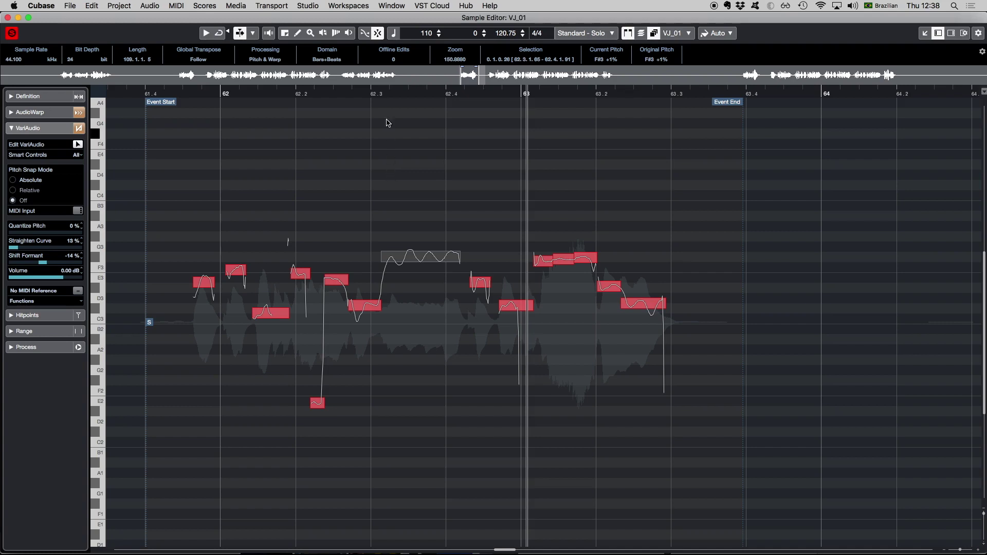
- Play the vocal passage from just before 62.3 to check the long F#3 note, and stop playback
left_click(362, 93)
key("space")
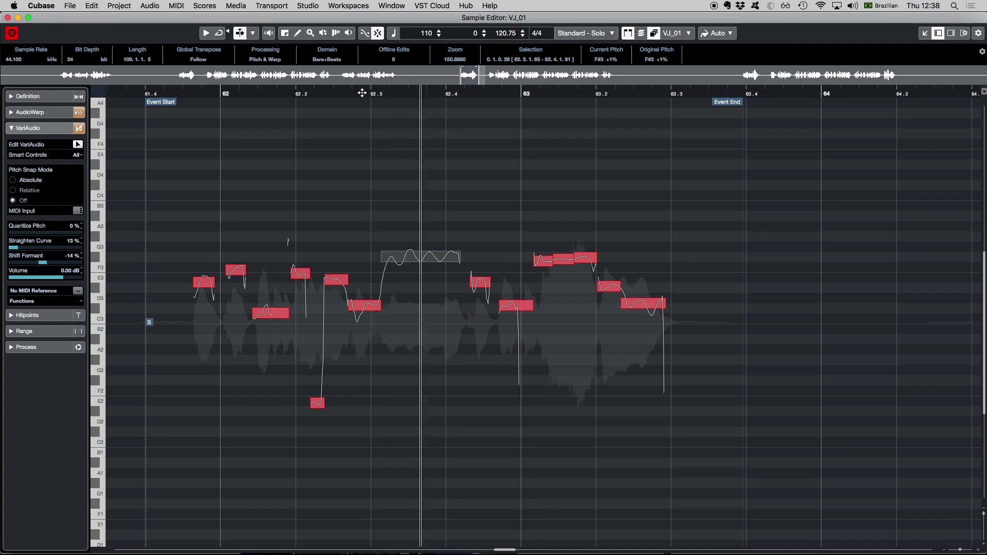
key("space")
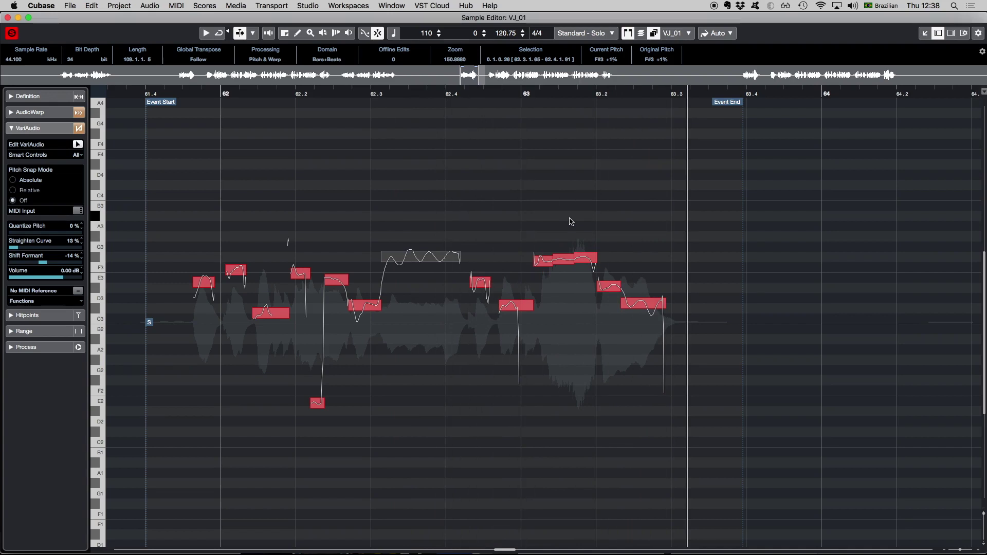
- Glue the three adjoining notes right after bar 63 into a single segment
left_click(560, 259)
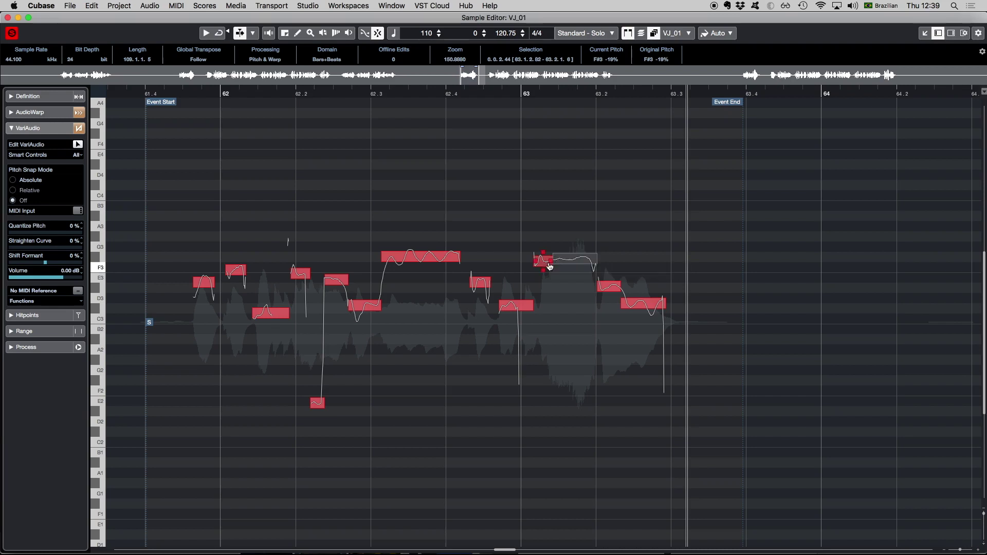
left_click(548, 262, "alt")
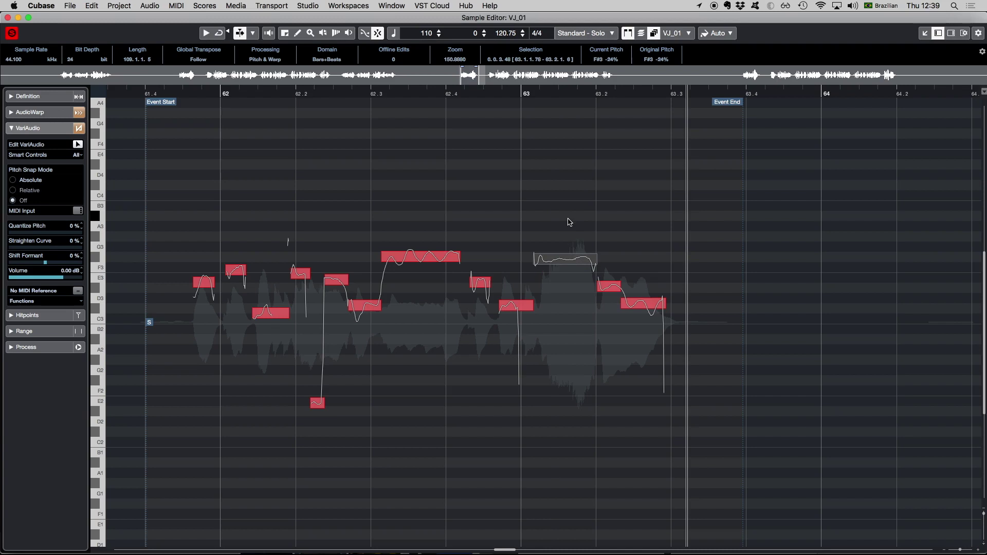
- Split the long F#3 note slightly past its middle and select the second segment
left_click(421, 258)
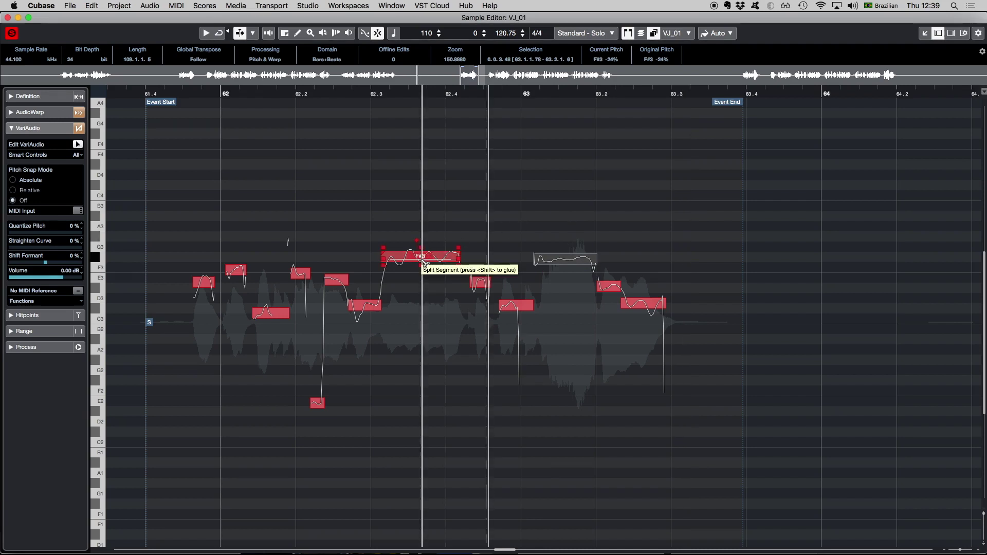
left_click(422, 260)
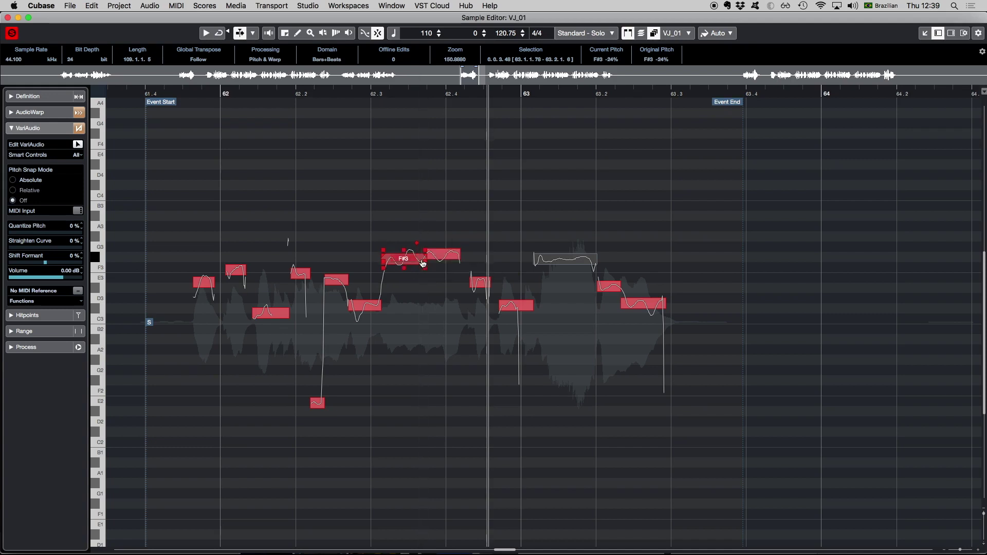
left_click(440, 256)
left_click(441, 256)
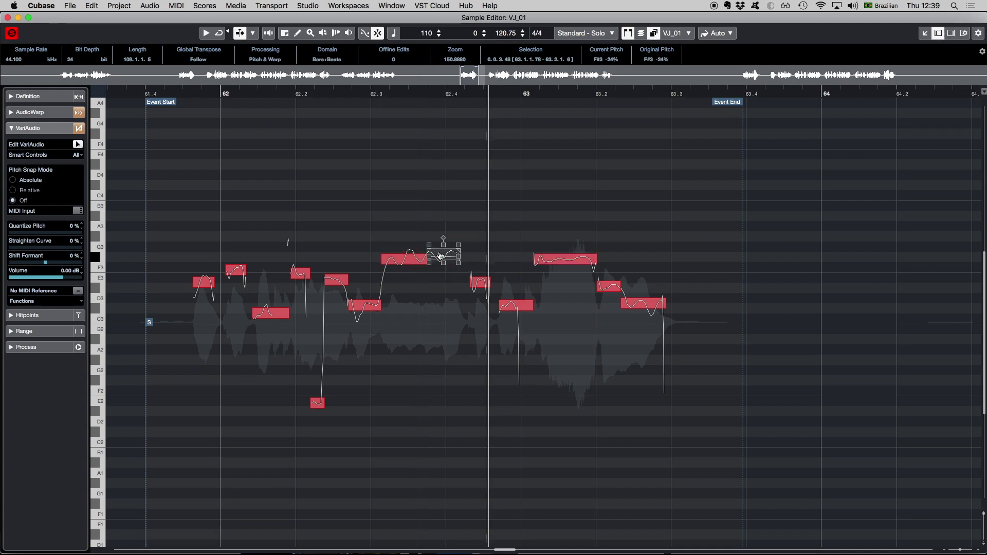